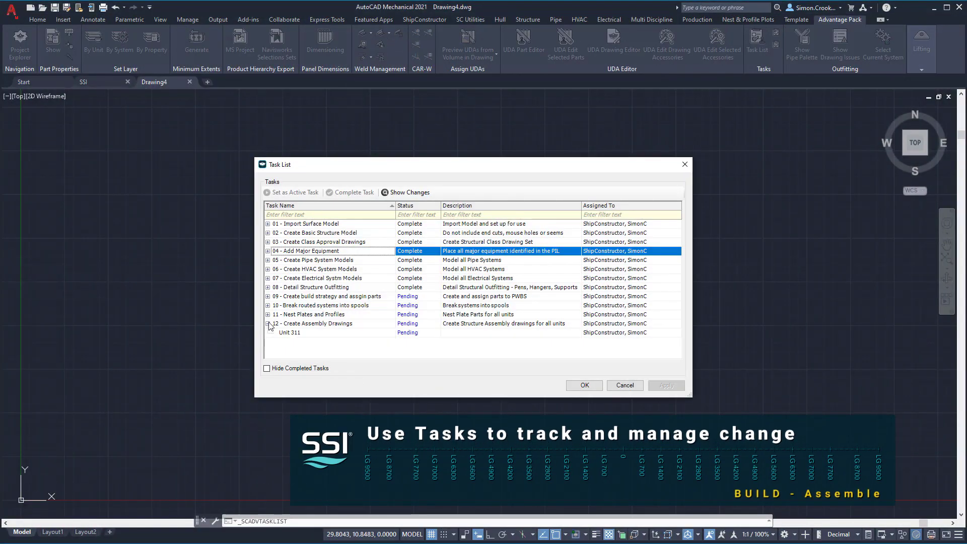
# - Set the Unit 311 assembly-drawing task as the active task and confirm the change
pyautogui.click(279, 333)
pyautogui.click(292, 193)
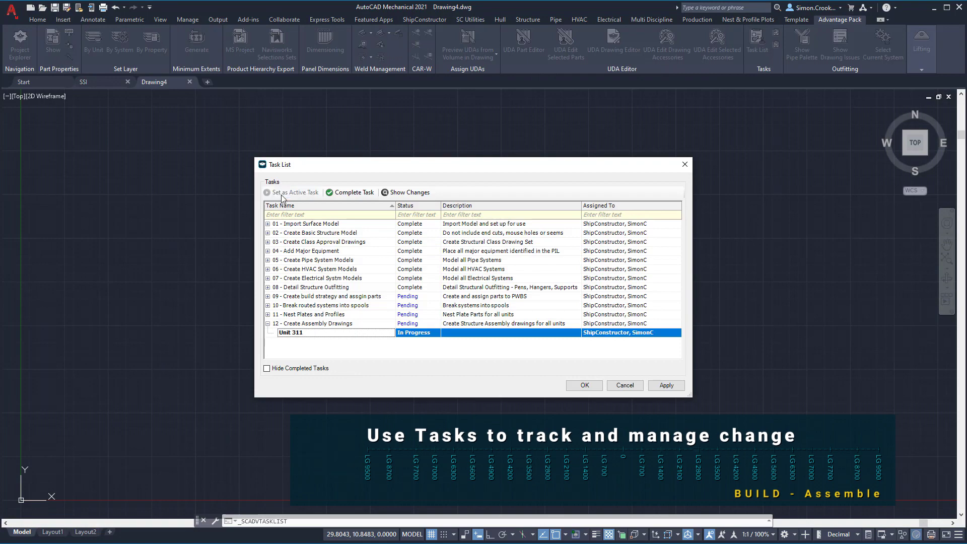
pyautogui.click(580, 386)
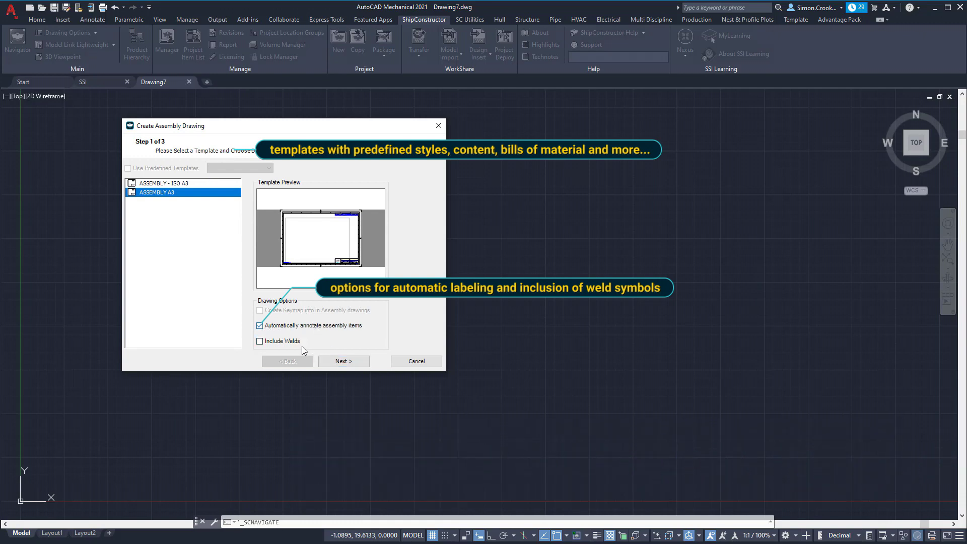
# - Select all 34 stage 3 assemblies of unit 311 and generate their auto-annotated A3 drawings
pyautogui.click(336, 362)
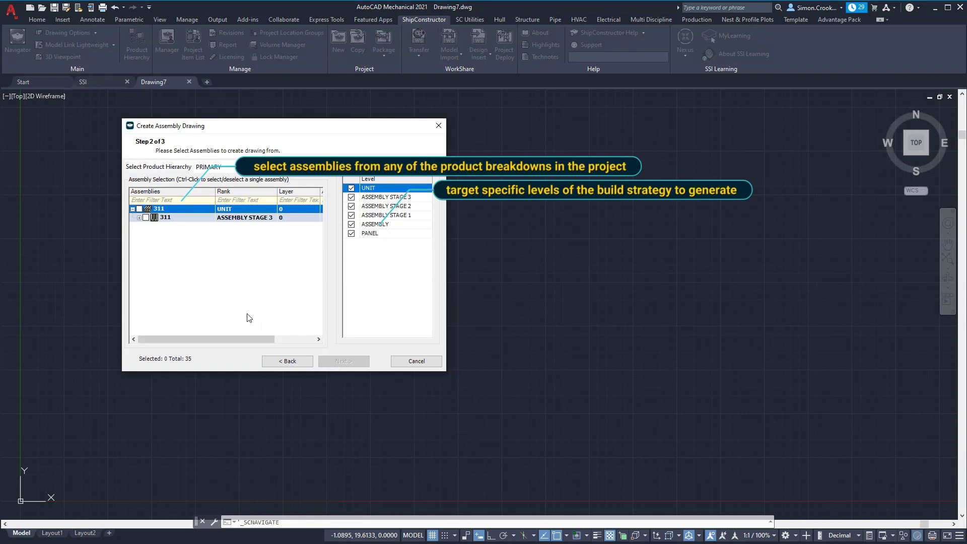
pyautogui.click(146, 218)
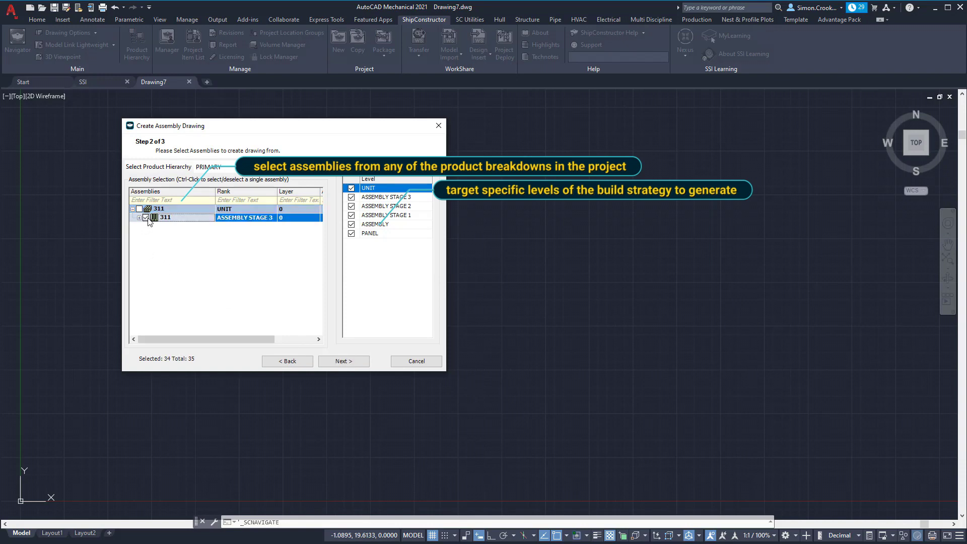
pyautogui.click(341, 365)
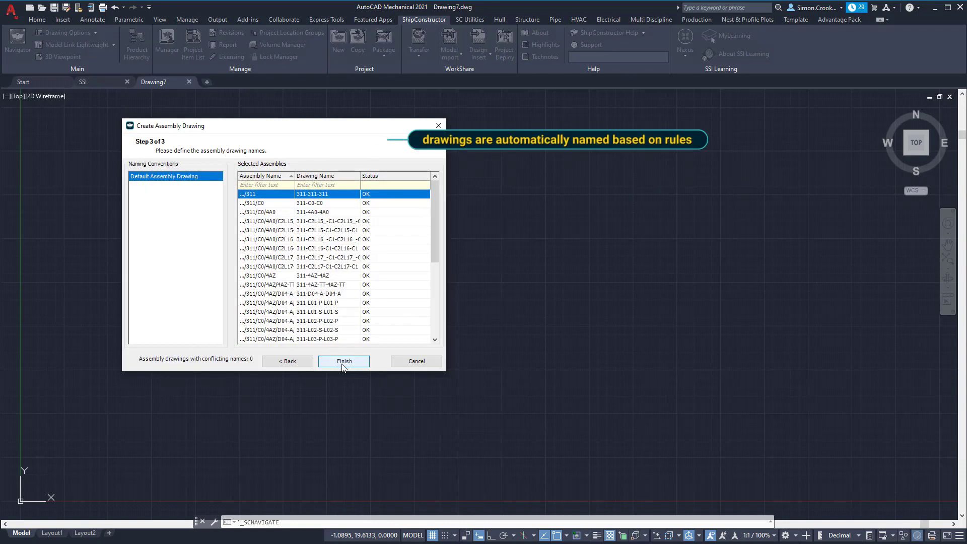
pyautogui.click(344, 361)
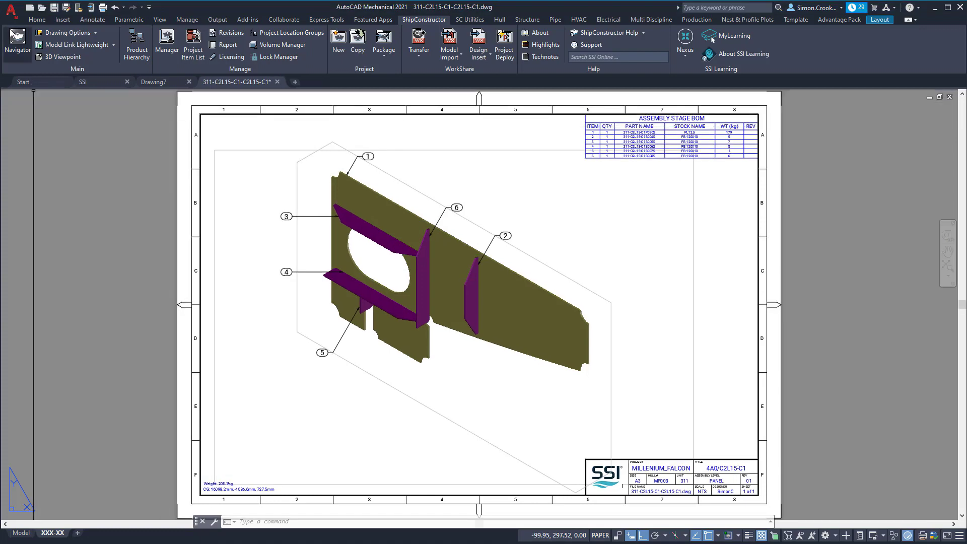
# - Open the Navigator to browse for another project drawing after reviewing the panel drawing
pyautogui.click(14, 41)
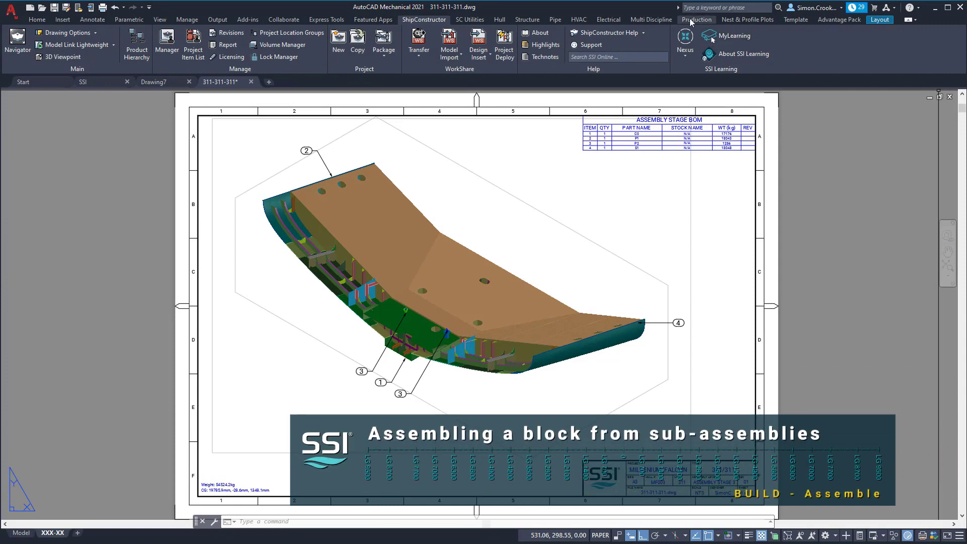
# - Place a 3D PORT/FWD/UP orientation icon at the block view's lower left and insert the CG mark
pyautogui.click(696, 20)
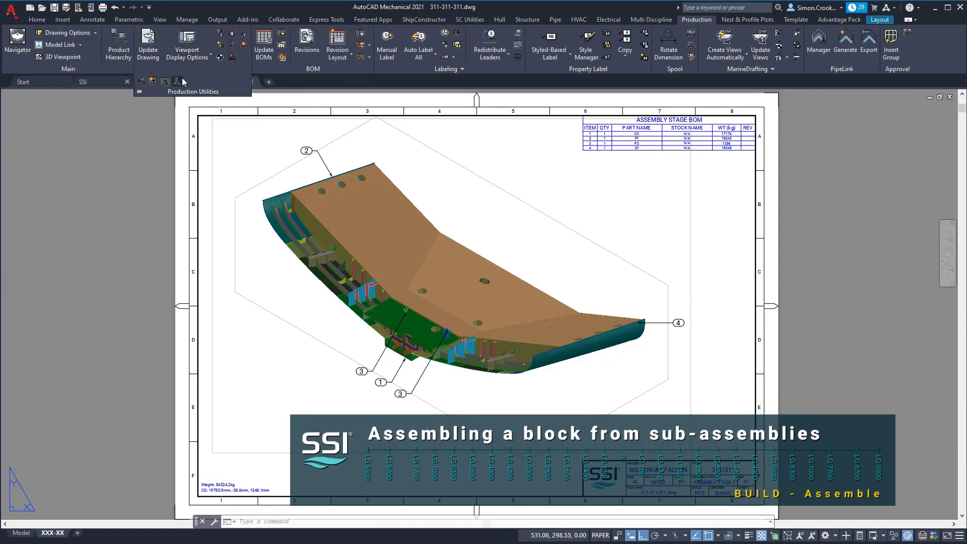
pyautogui.click(195, 57)
pyautogui.click(212, 330)
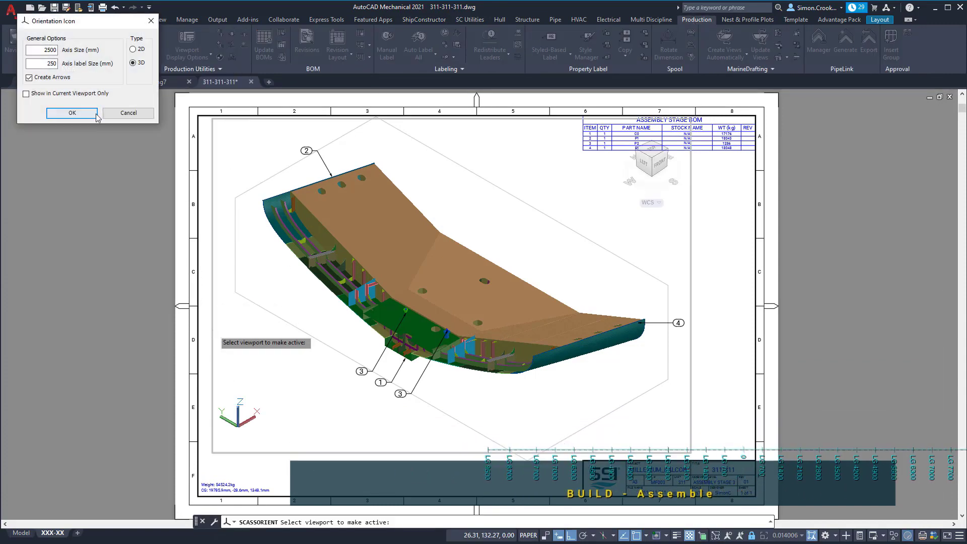
pyautogui.press('Return')
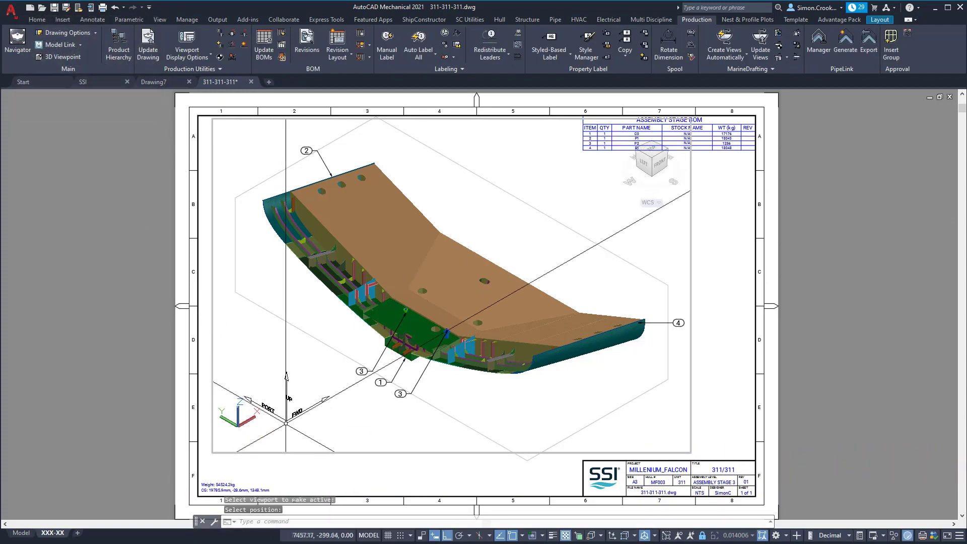
pyautogui.click(286, 420)
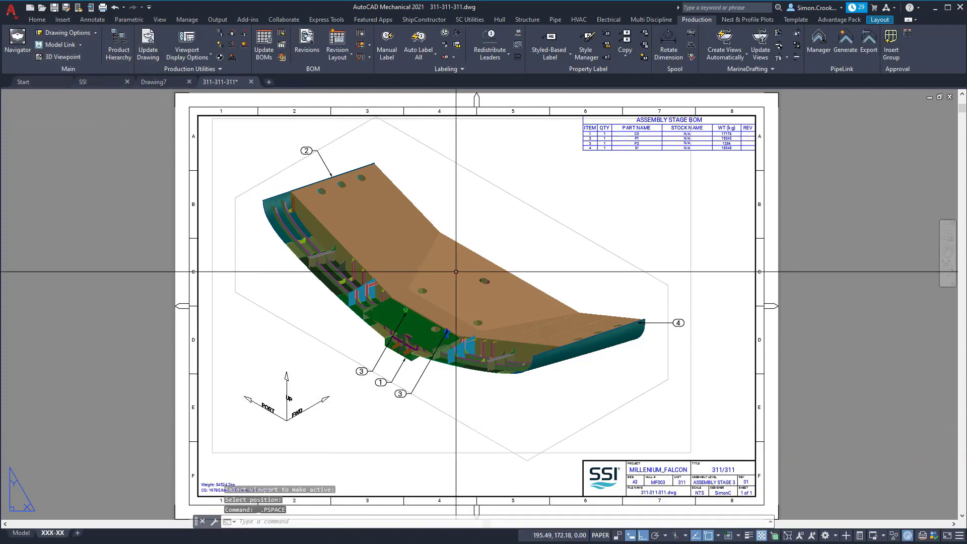
pyautogui.click(220, 57)
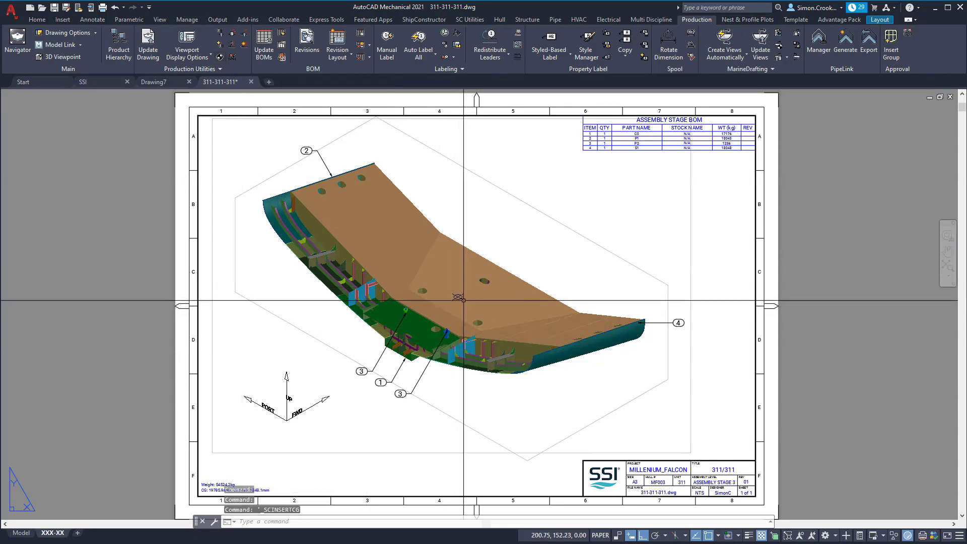
# - Start a quality matrix and mark plate corners A and B on the 311 block
pyautogui.click(470, 19)
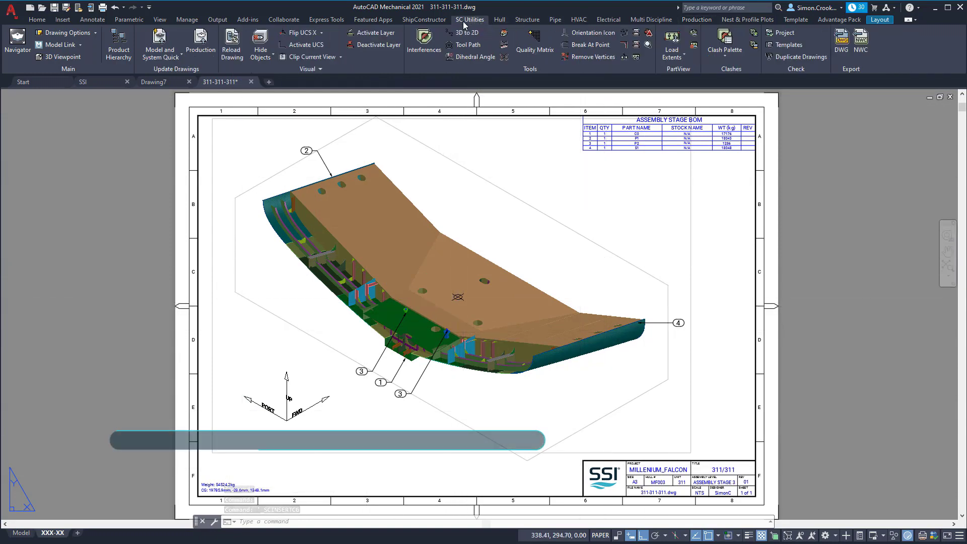
pyautogui.click(542, 48)
pyautogui.click(548, 344)
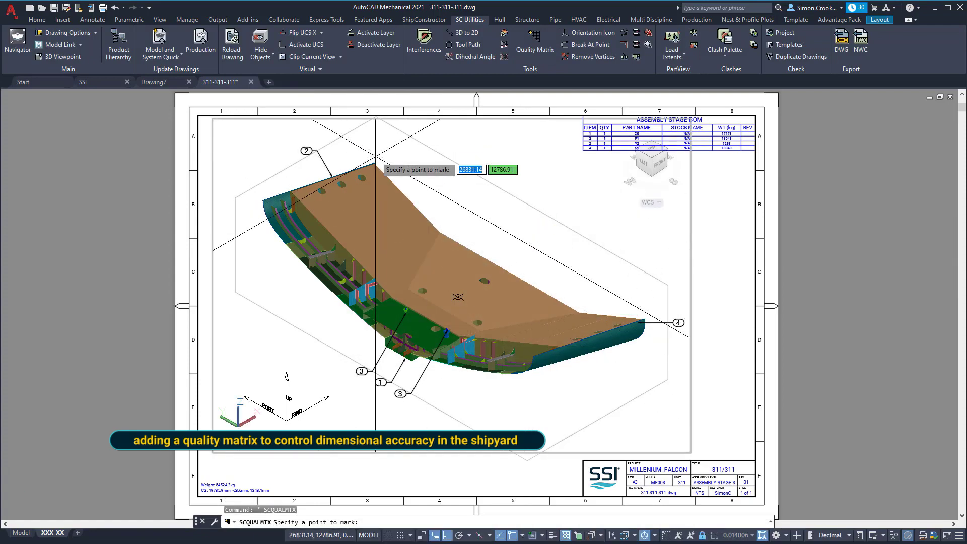
pyautogui.scroll(8, 348, 154)
pyautogui.click(571, 236)
pyautogui.scroll(-6, 578, 242)
pyautogui.click(922, 461)
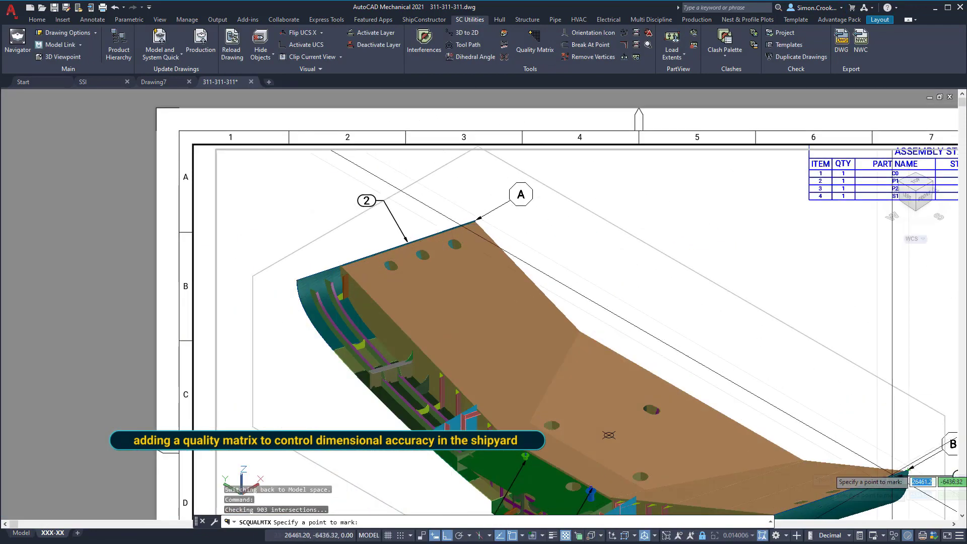
pyautogui.scroll(3, 694, 441)
pyautogui.press('Return')
# - Mark corner D, place the quality matrix at the sheet's lower right, and save
pyautogui.scroll(6, 462, 161)
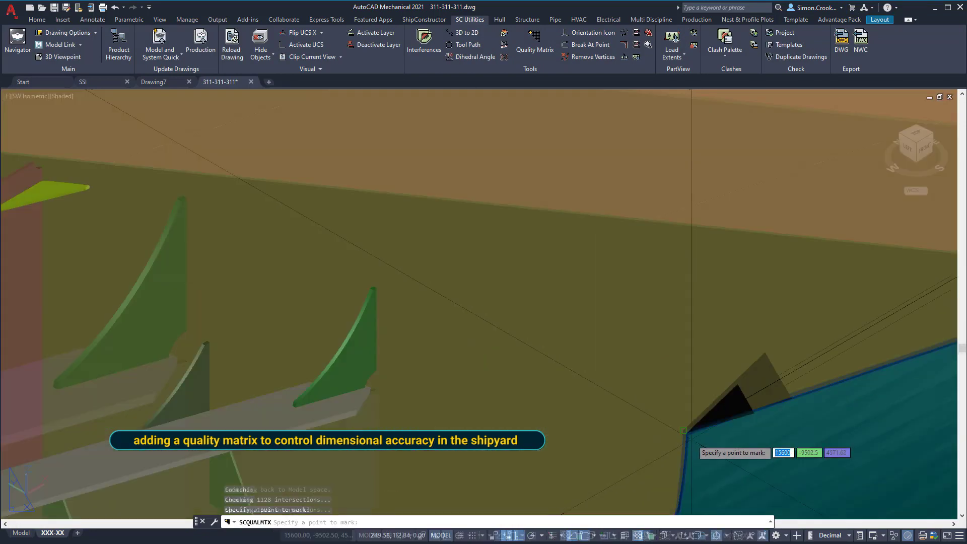
pyautogui.scroll(-3, 462, 161)
pyautogui.press('Return')
pyautogui.scroll(-2, 205, 227)
pyautogui.click(205, 219)
pyautogui.scroll(-4, 205, 218)
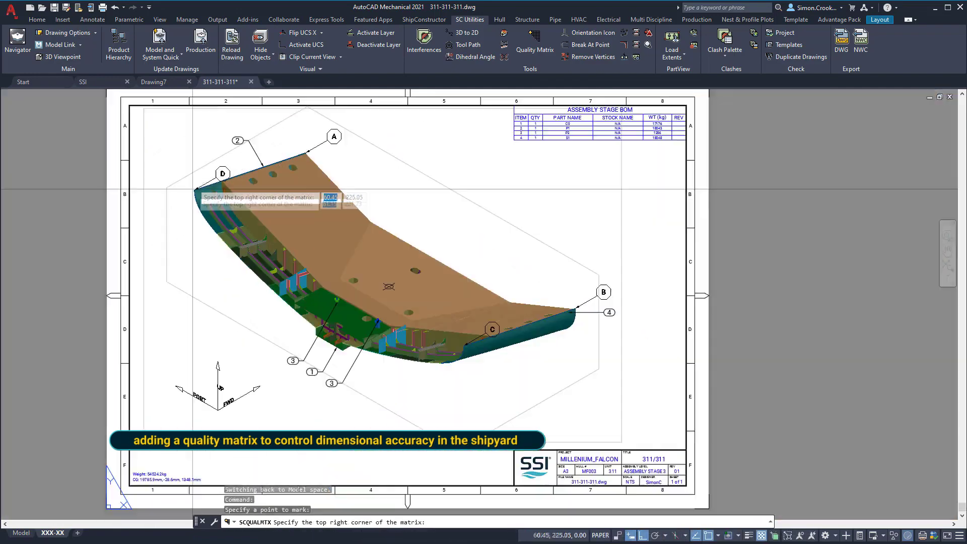
pyautogui.click(670, 405)
pyautogui.scroll(2, 661, 471)
pyautogui.hotkey('ctrl', 's')
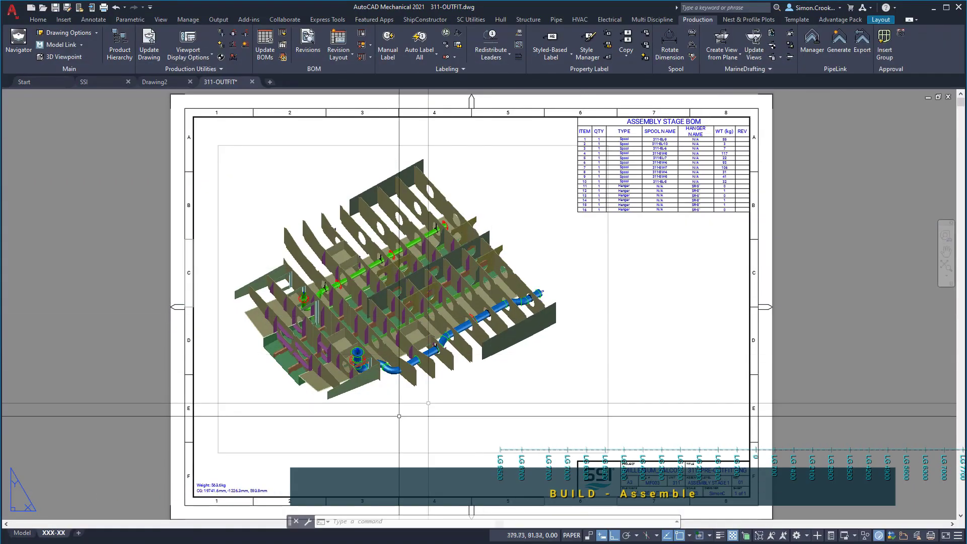
# - In model space, create a longitudinal section plane through the blue pipe and place its view
pyautogui.click(22, 533)
pyautogui.click(722, 43)
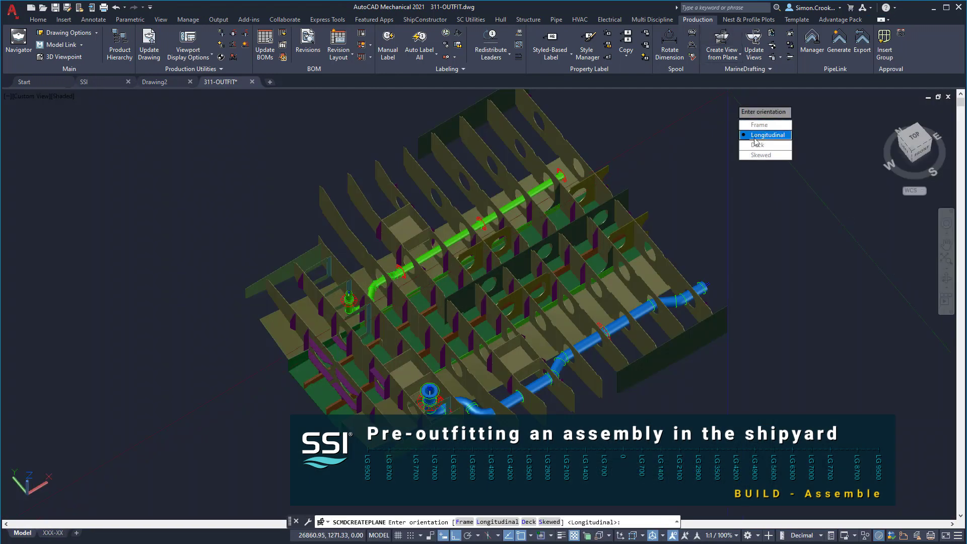
pyautogui.click(756, 134)
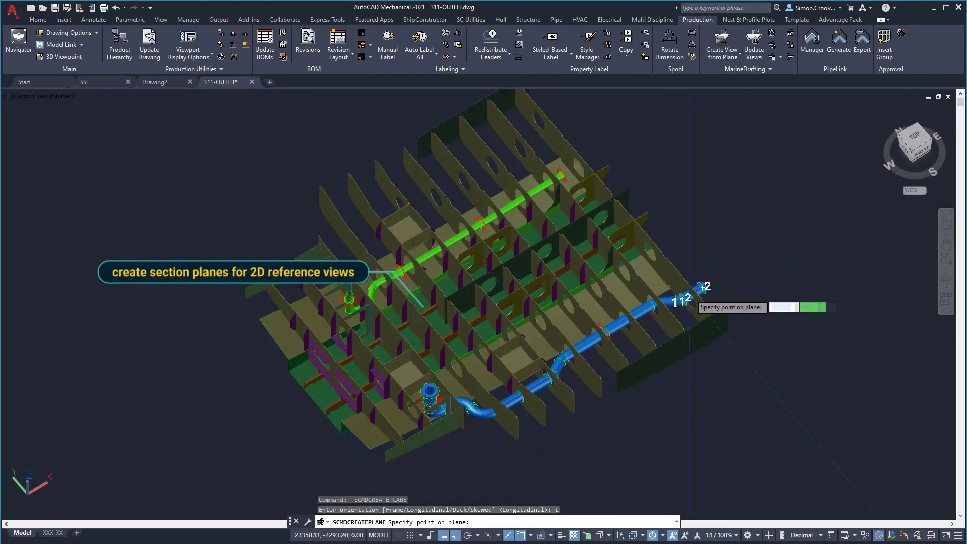
pyautogui.click(725, 302)
pyautogui.click(573, 179)
# - Create a second longitudinal plane through the green pipe, place its view, and view from Top
pyautogui.press('Return')
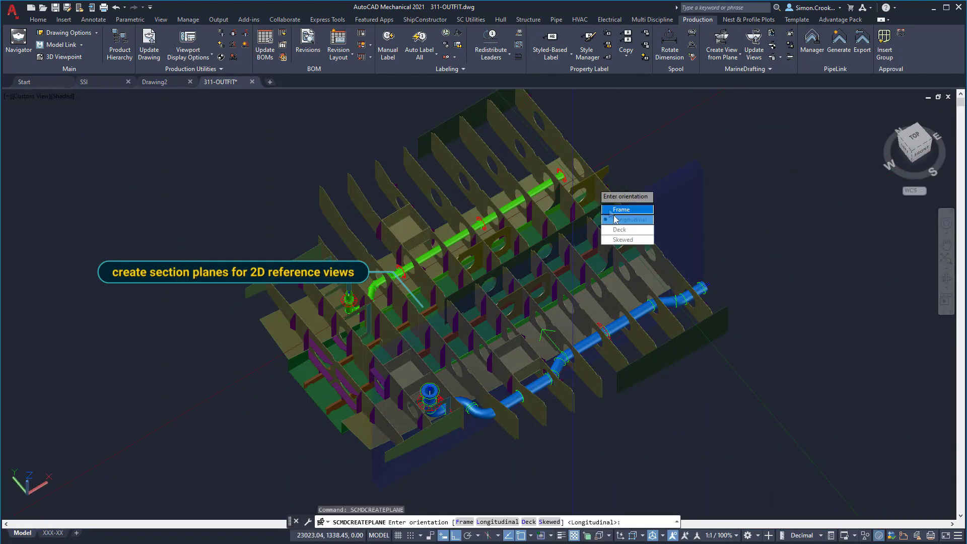
pyautogui.click(623, 205)
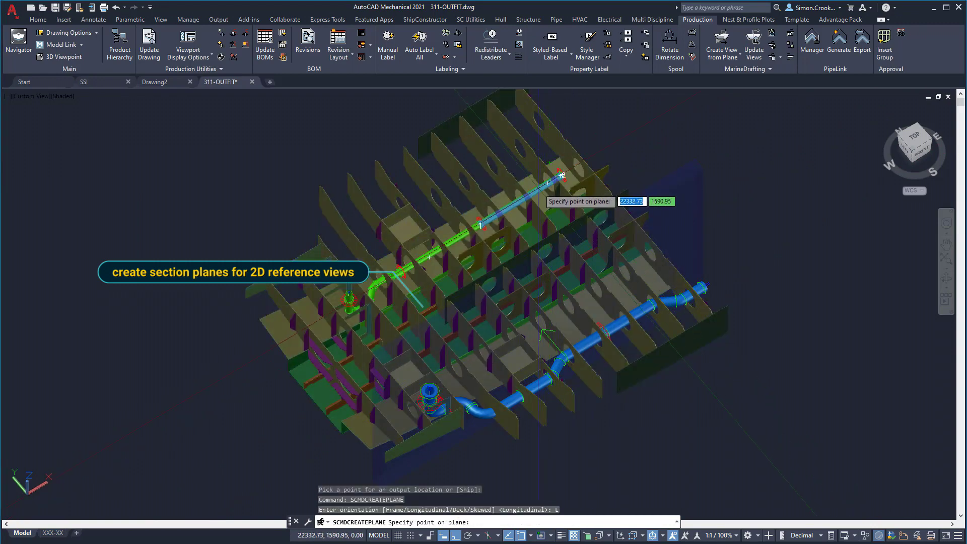
pyautogui.click(548, 183)
pyautogui.click(234, 396)
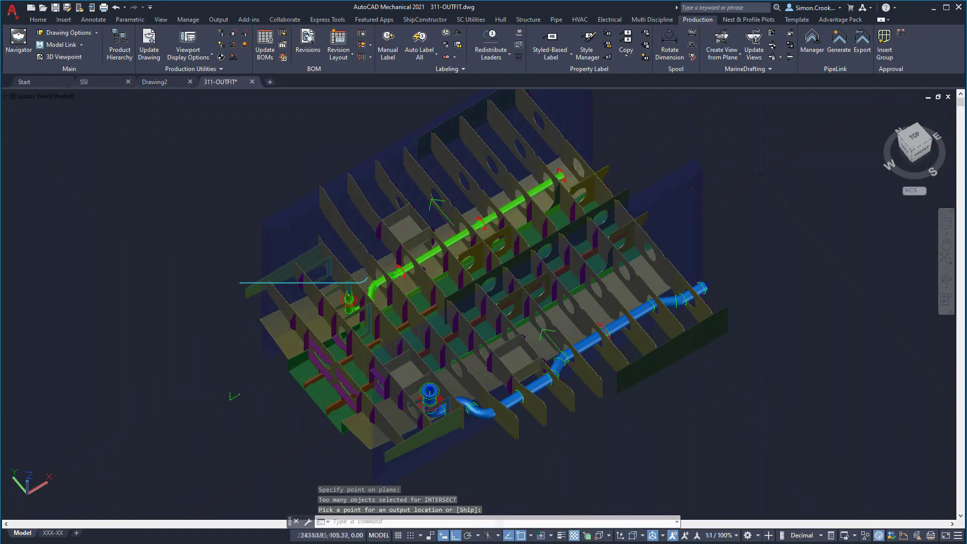
pyautogui.click(913, 141)
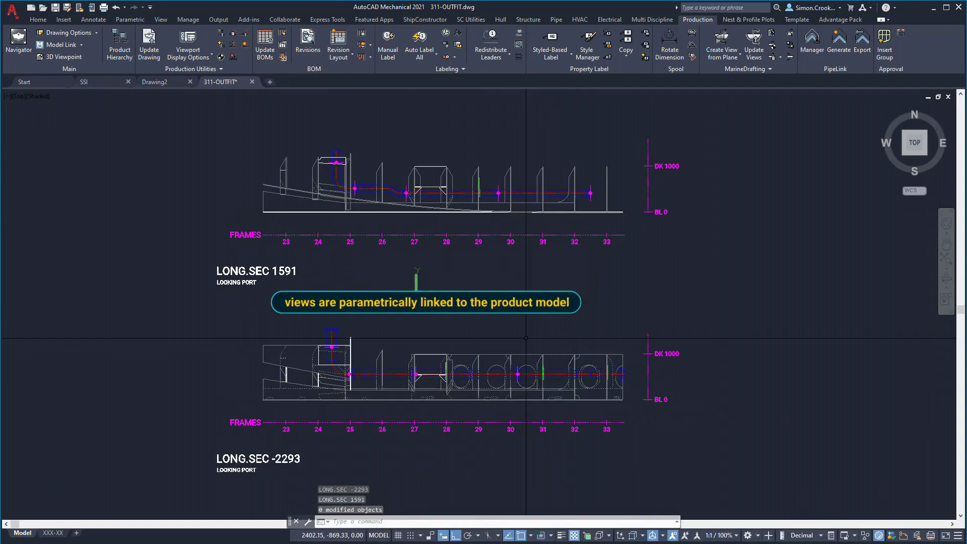
# - Open the XXX-XX sheet layout, zoom-window onto the two long sections' balloons, then zoom extents
pyautogui.scroll(2, 504, 368)
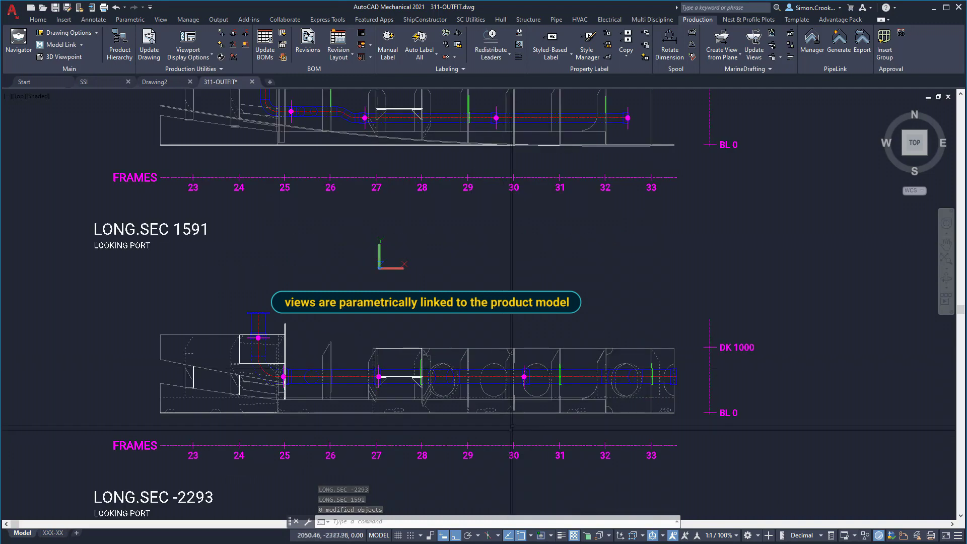
pyautogui.moveTo(54, 534)
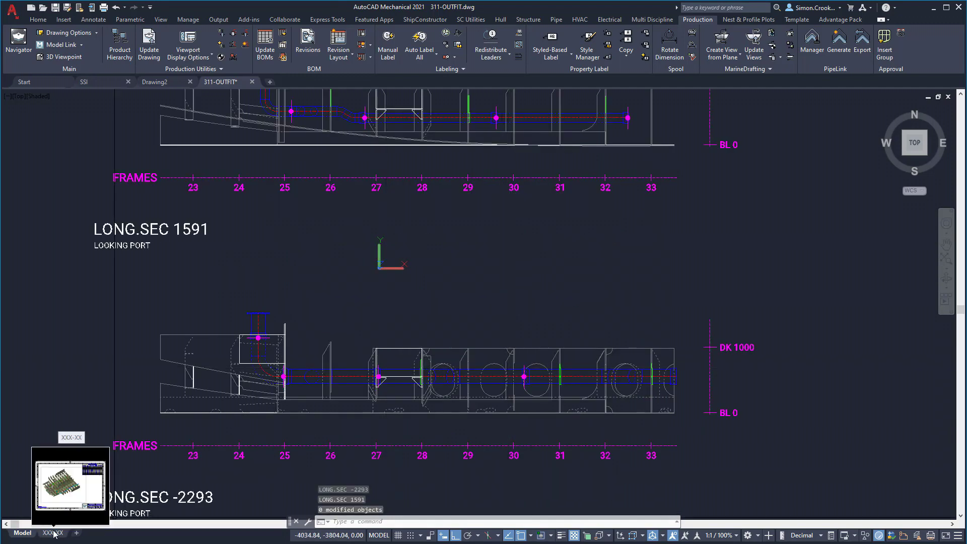
pyautogui.click(54, 534)
pyautogui.write('z')
pyautogui.press('Return')
pyautogui.write('w')
pyautogui.press('Return')
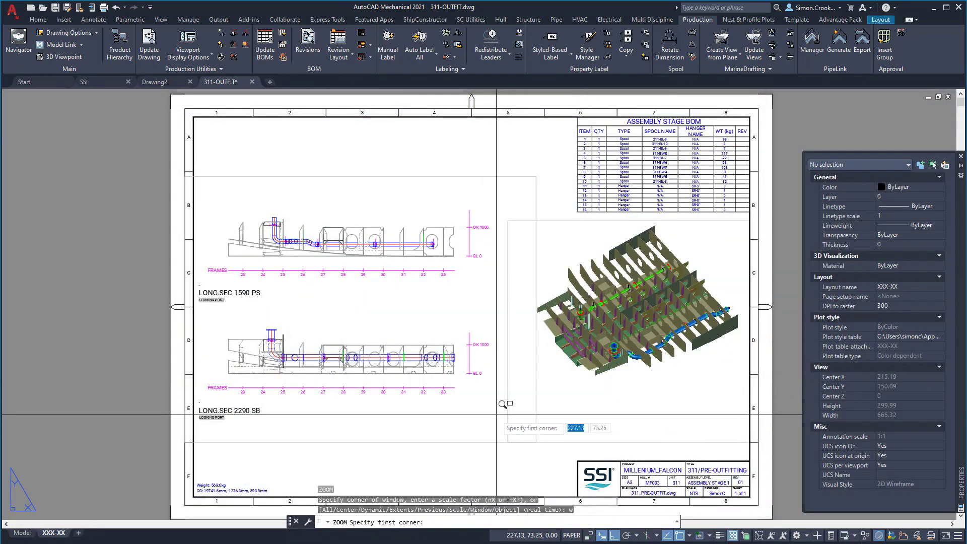
pyautogui.click(502, 405)
pyautogui.click(197, 195)
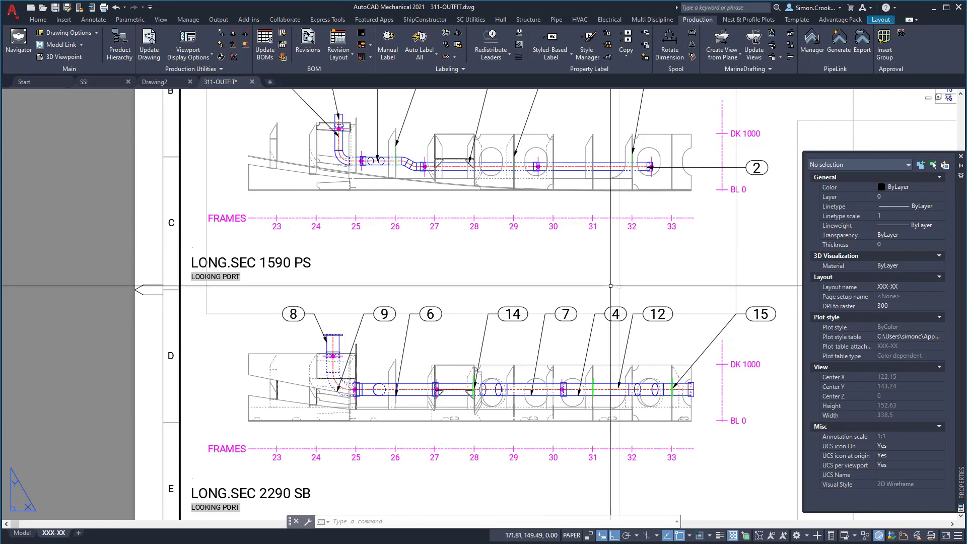
pyautogui.moveTo(557, 255); pyautogui.dragTo(511, 301, button='middle')
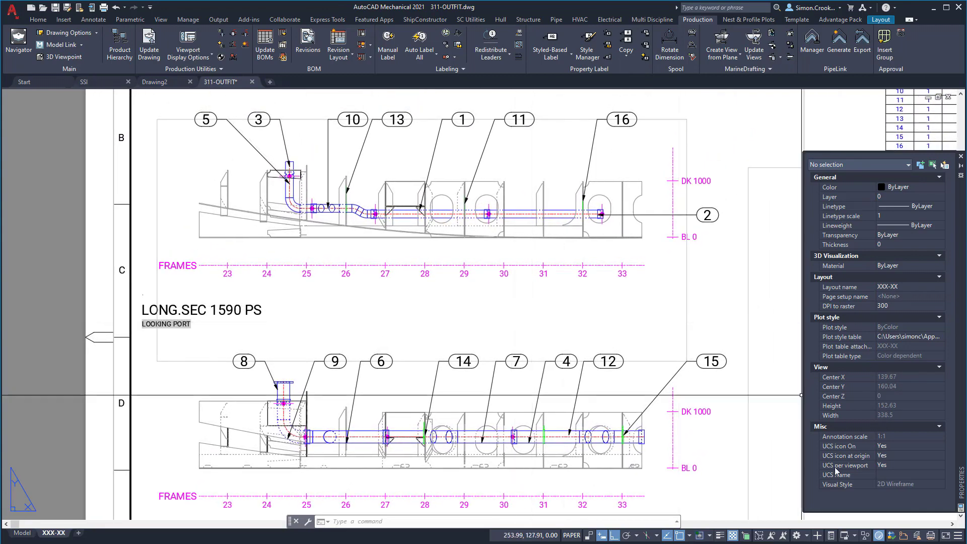
pyautogui.middleClick(511, 301)
pyautogui.middleClick(511, 301)
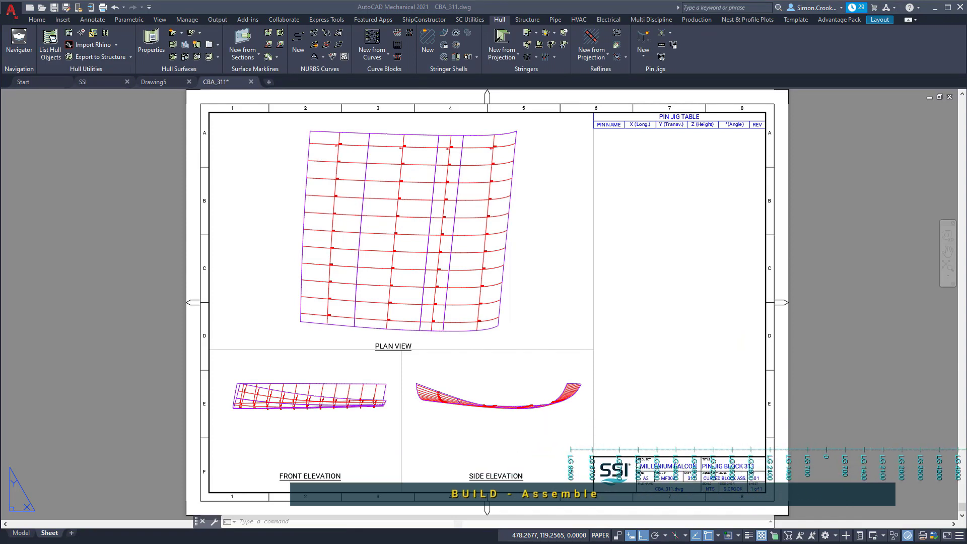
# - In the Model tab, set up a 9 × 9 pin jig grid at 1000 spacing with default properties
pyautogui.moveTo(27, 537)
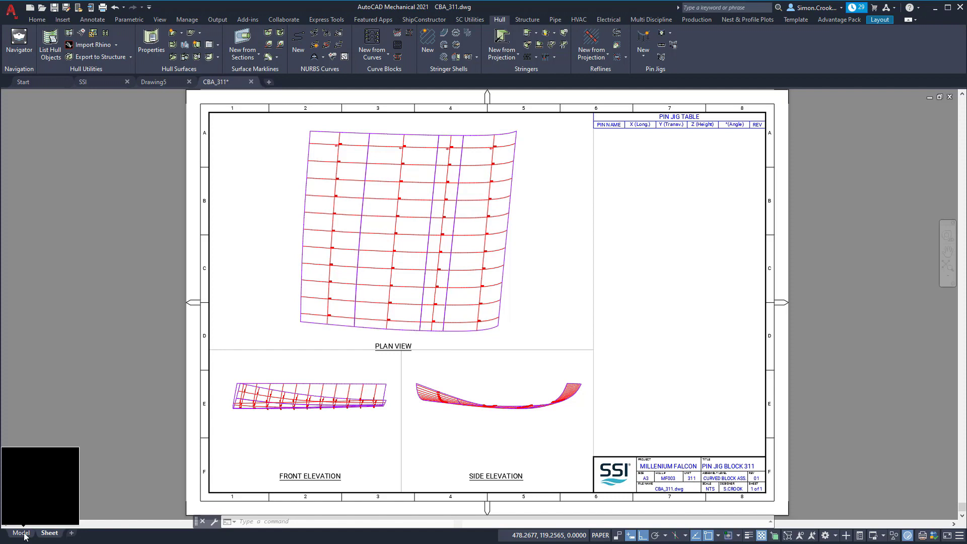
pyautogui.click(23, 534)
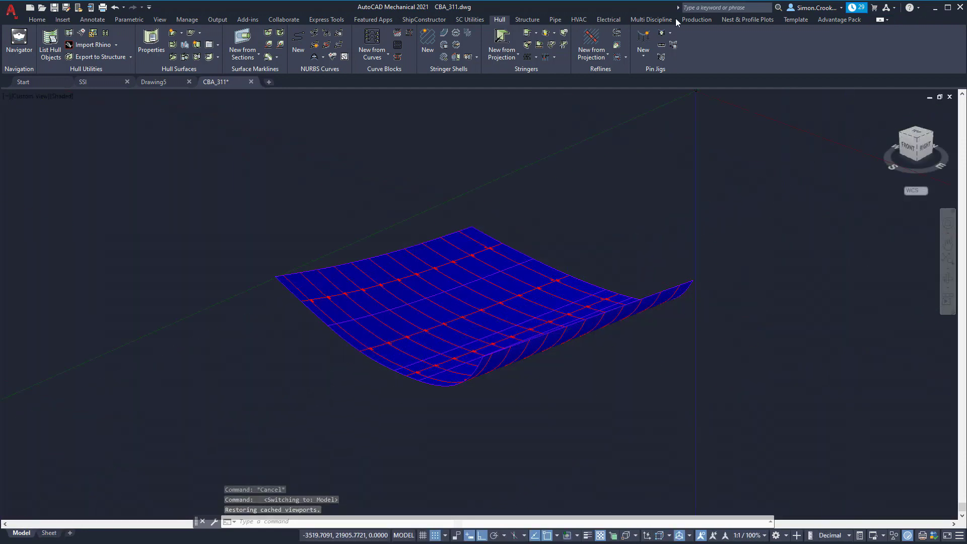
pyautogui.click(645, 36)
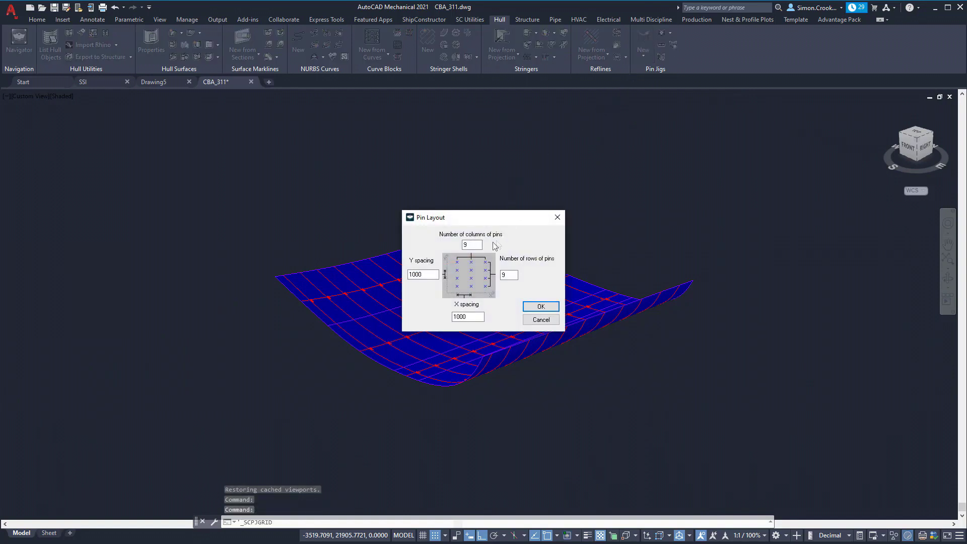
pyautogui.click(537, 308)
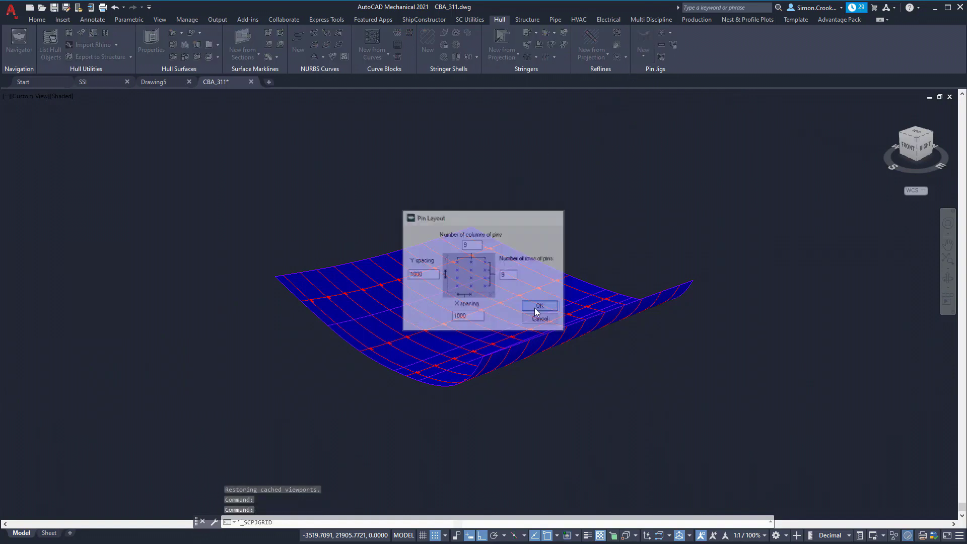
pyautogui.click(541, 264)
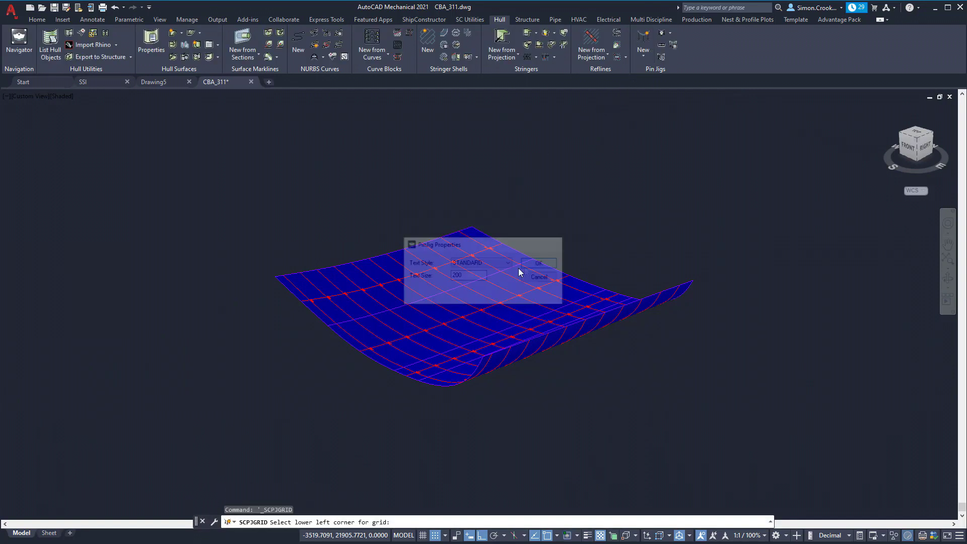
# - Place the pin grid's lower-left corner under the curved block and orbit to check the pins
pyautogui.click(467, 318)
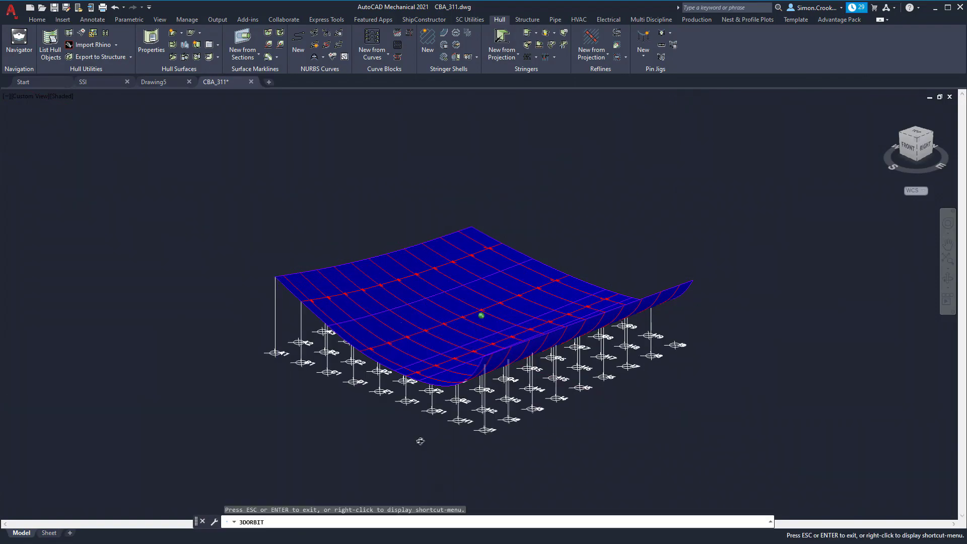
pyautogui.keyDown('shift'); pyautogui.moveTo(421, 441); pyautogui.dragTo(551, 404, button='middle'); pyautogui.keyUp('shift')
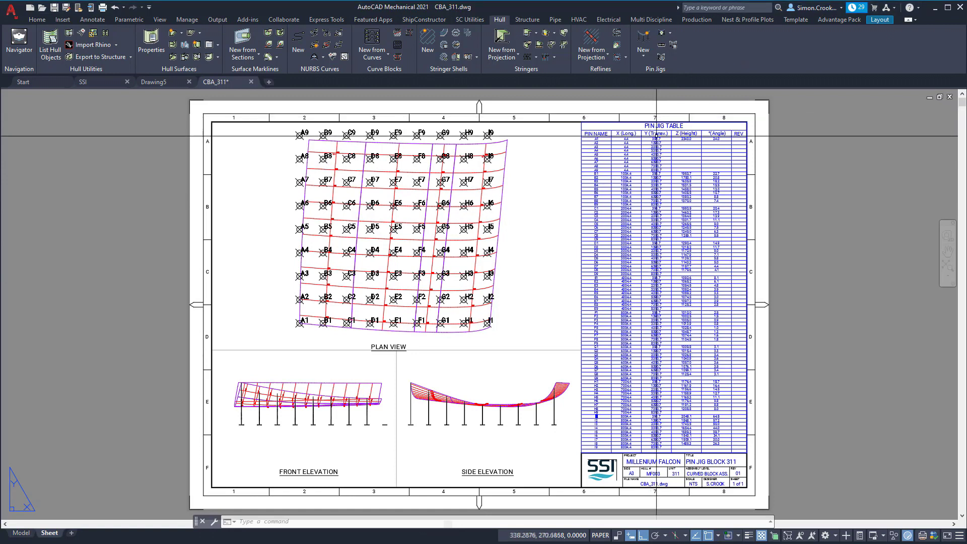
pyautogui.scroll(4, 687, 99)
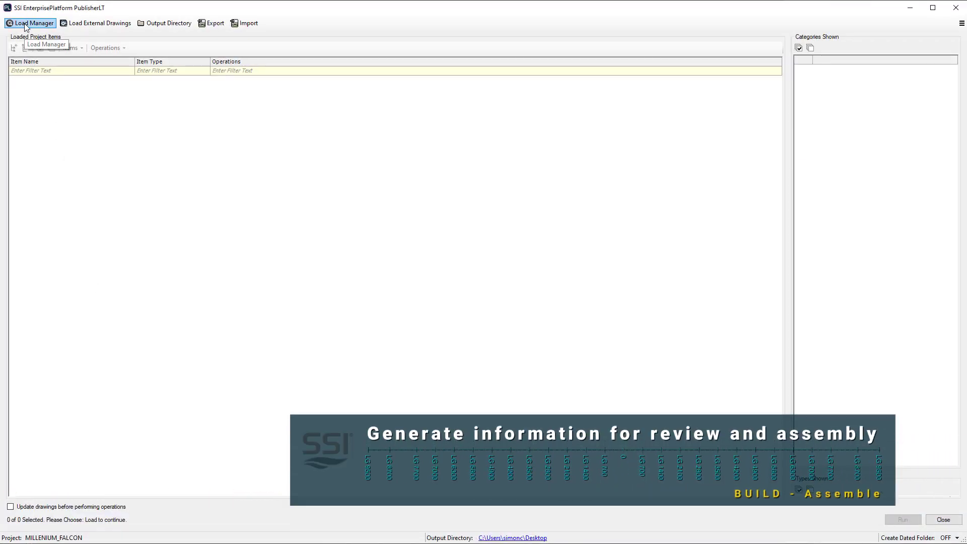
# - Load all parts of unit 311 by assembly into the Publisher
pyautogui.click(26, 23)
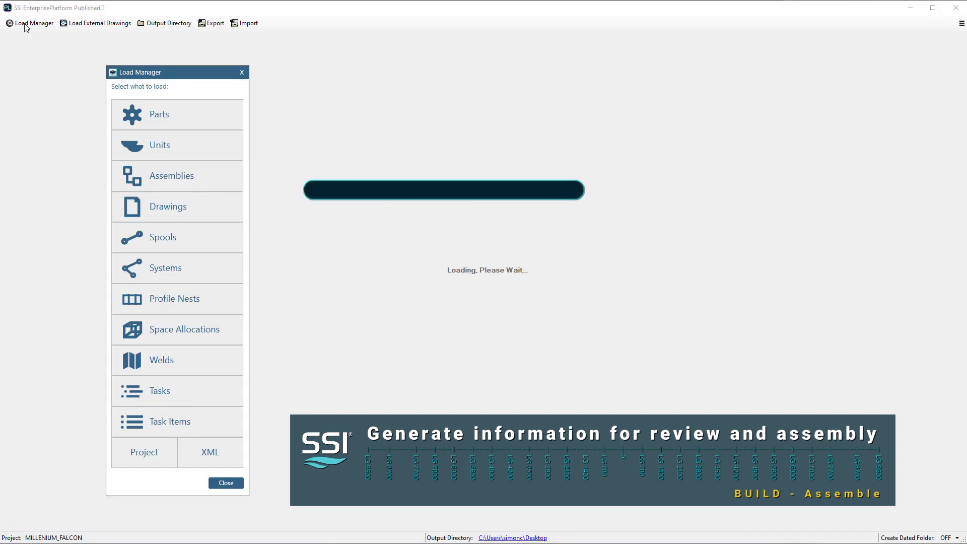
pyautogui.click(177, 123)
pyautogui.click(164, 242)
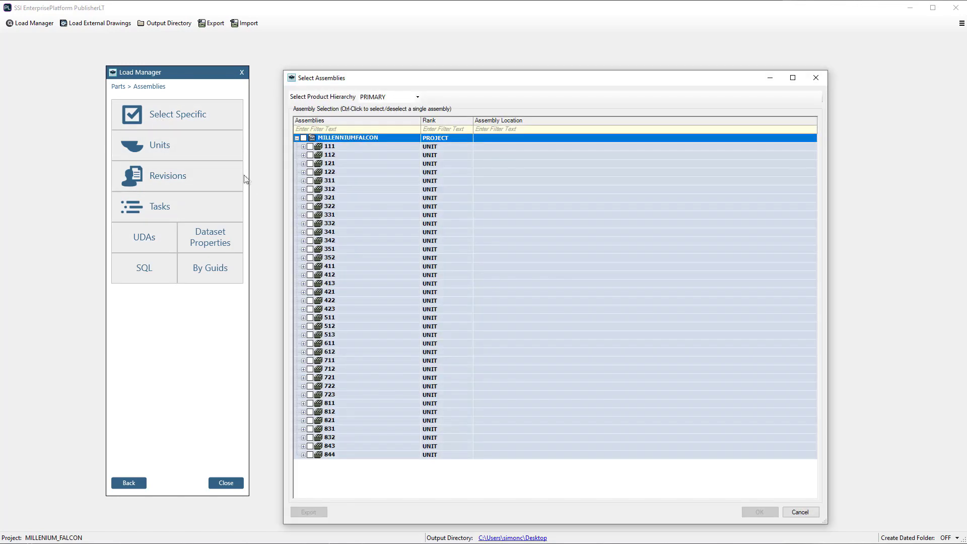
pyautogui.click(310, 183)
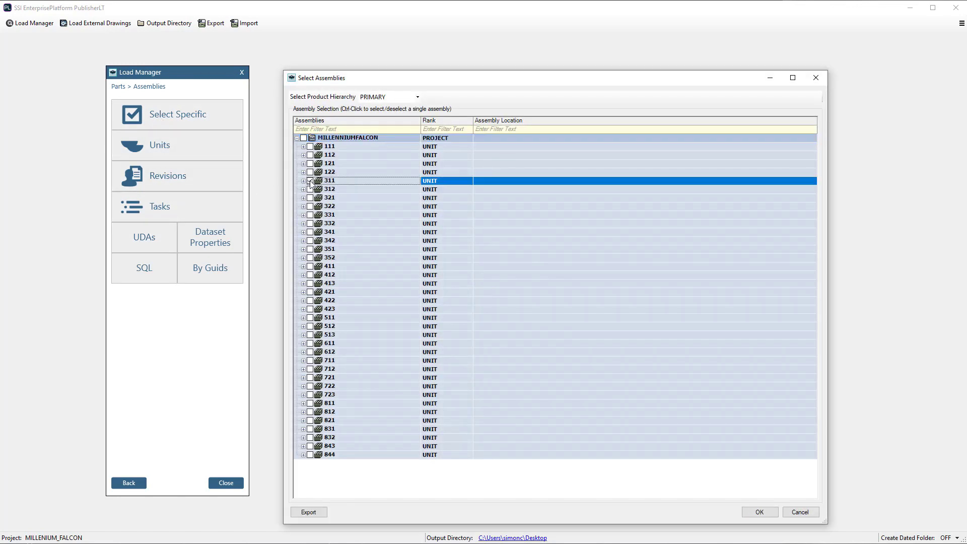
pyautogui.click(762, 512)
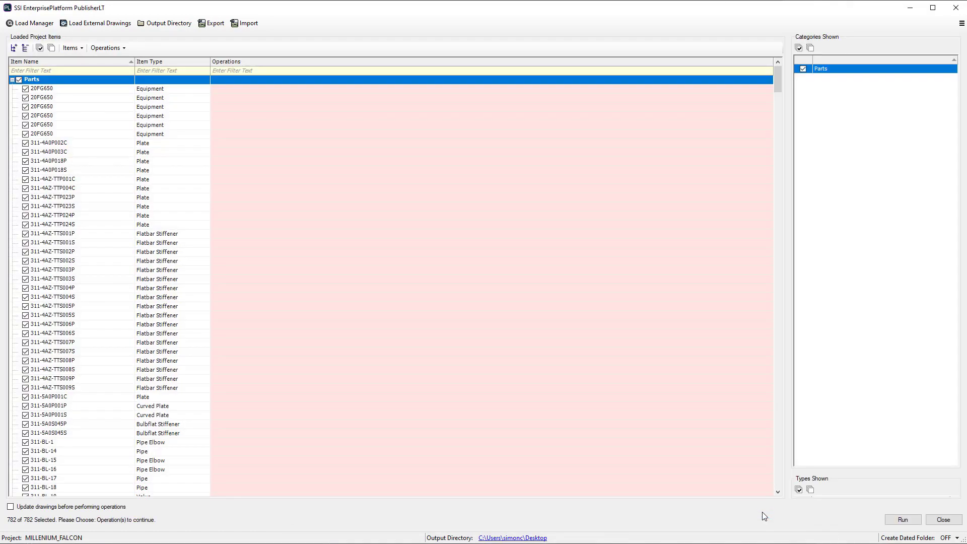
# - Run the Excel Report for Parts operation on the 782 loaded unit 311 parts
pyautogui.click(104, 47)
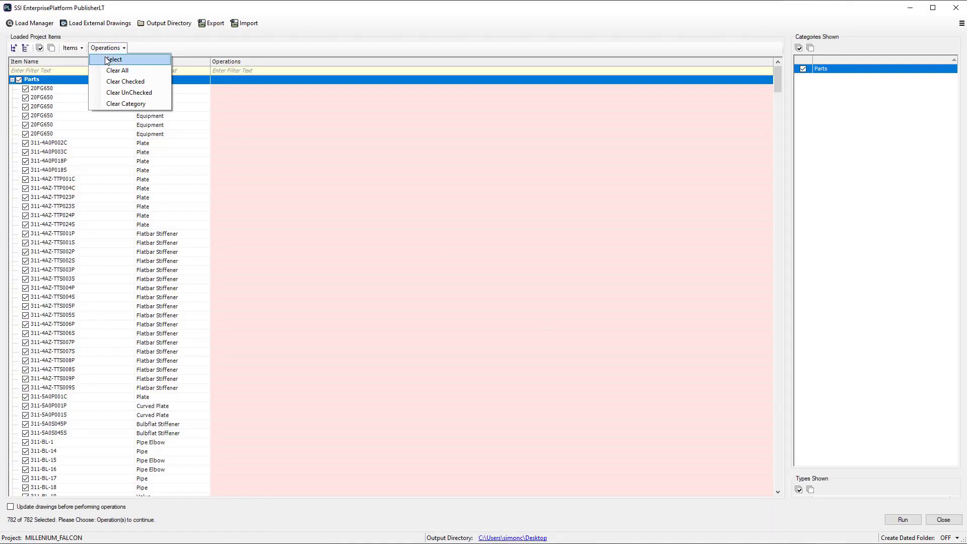
pyautogui.click(110, 59)
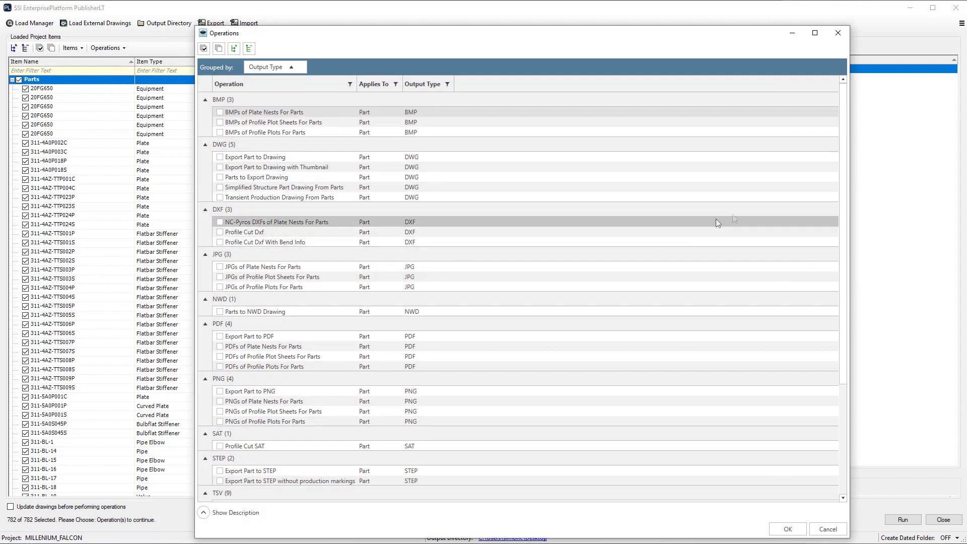
pyautogui.moveTo(847, 190); pyautogui.dragTo(827, 315)
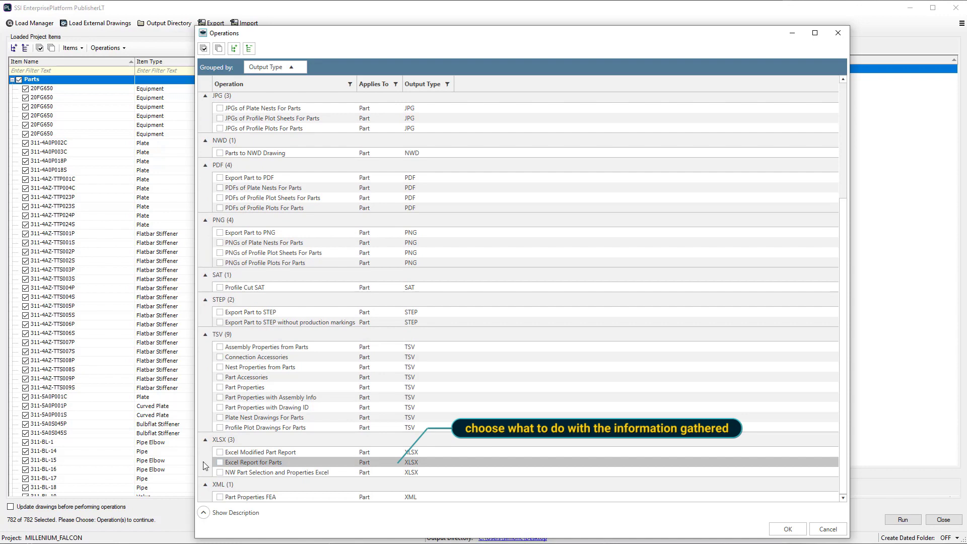
pyautogui.click(221, 463)
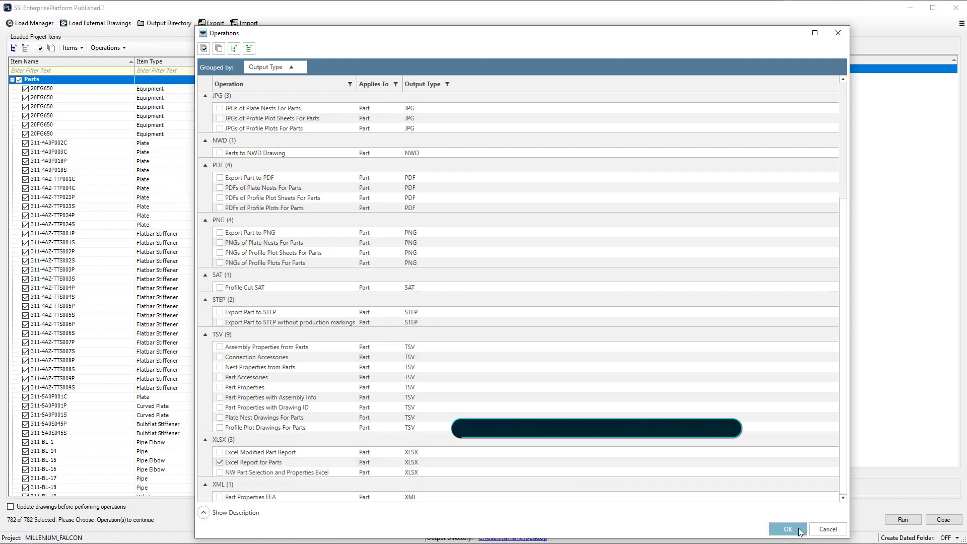
pyautogui.click(798, 528)
pyautogui.click(903, 520)
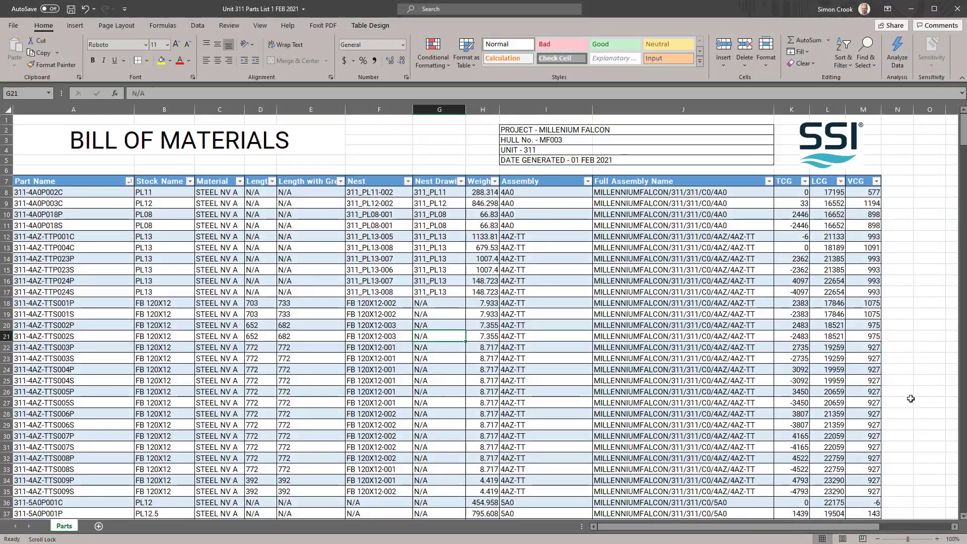
pyautogui.scroll(-2, 913, 399)
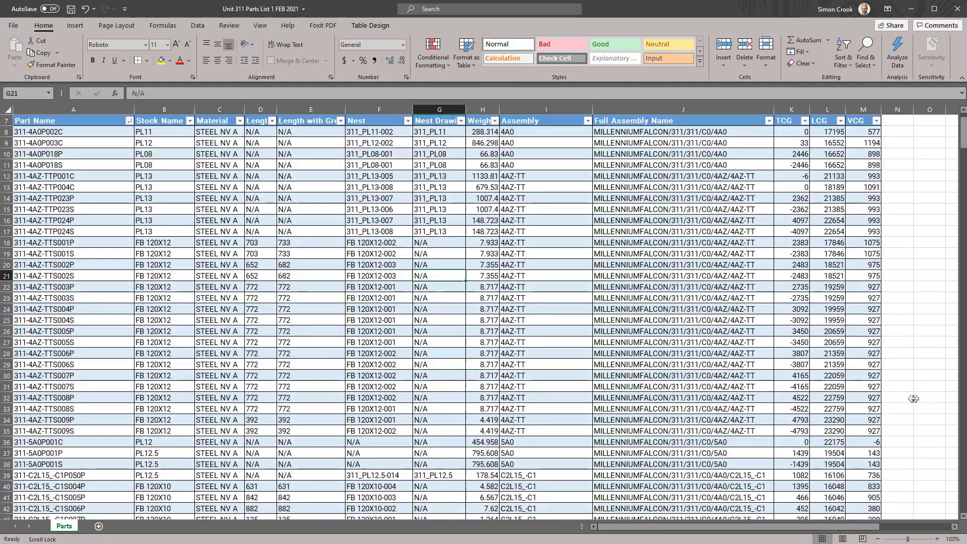
pyautogui.scroll(-15, 914, 399)
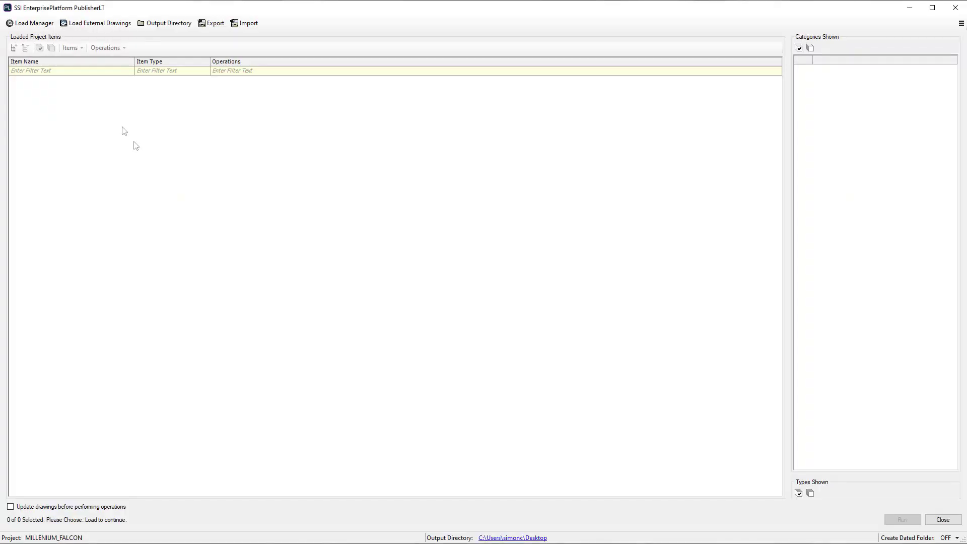
pyautogui.click(30, 23)
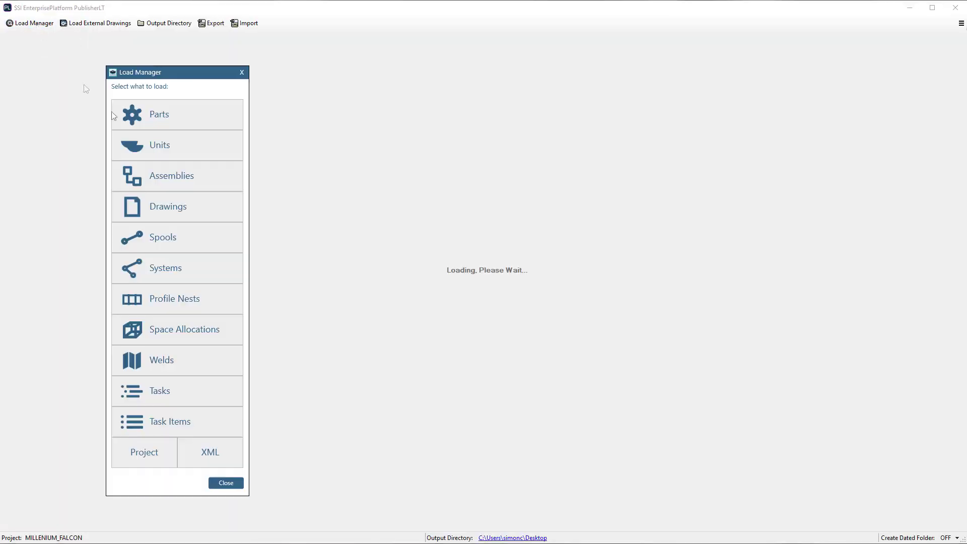
# - Load the 35 Assembly drawings of unit 311 into the Publisher
pyautogui.click(168, 221)
pyautogui.click(171, 121)
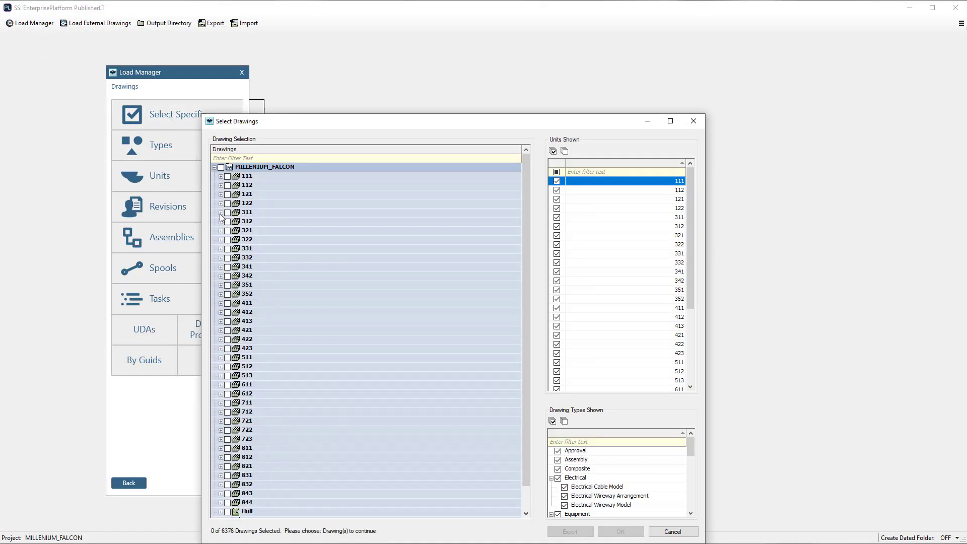
pyautogui.click(220, 212)
pyautogui.click(234, 257)
pyautogui.click(625, 533)
# - Select the PDF of Drawing operation and run it on the loaded drawings
pyautogui.click(107, 48)
pyautogui.click(115, 62)
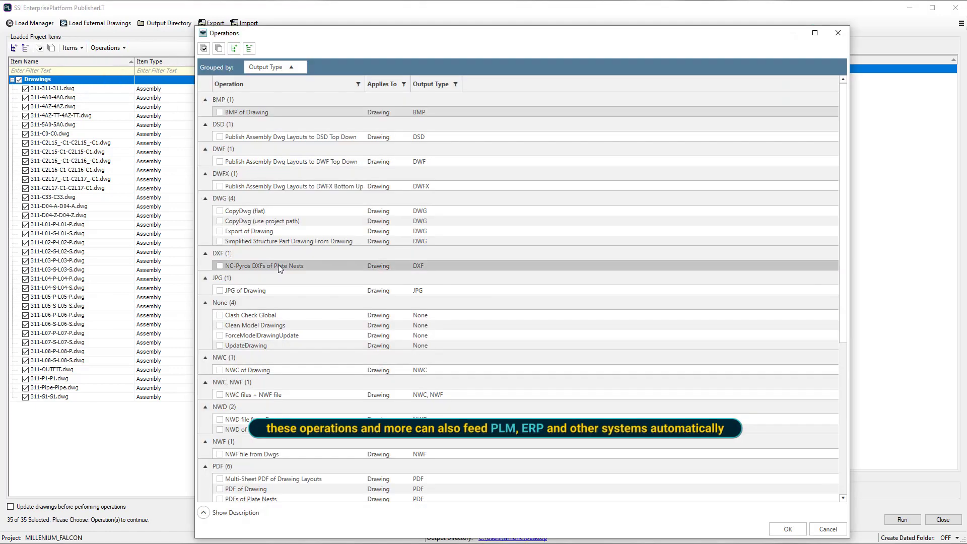
pyautogui.scroll(-2, 274, 316)
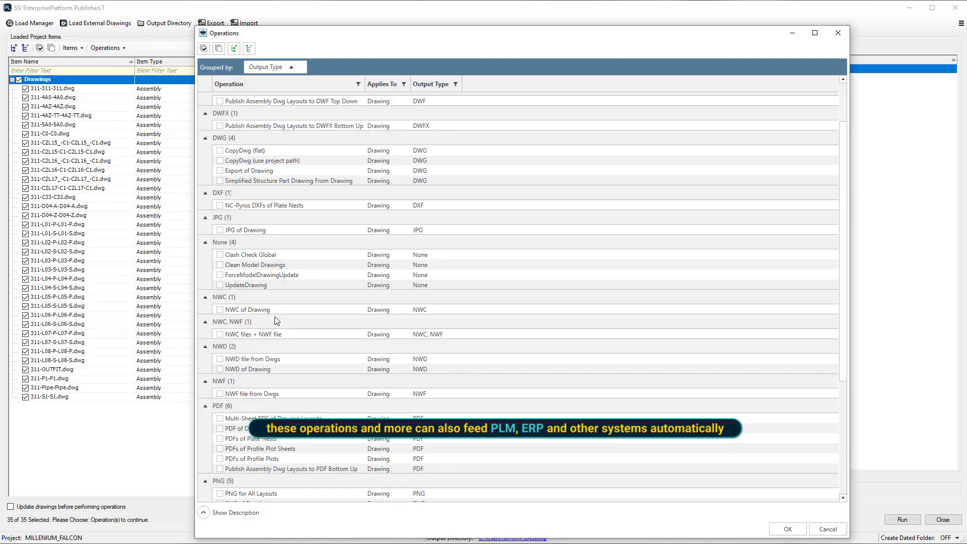
pyautogui.click(219, 428)
pyautogui.click(788, 529)
pyautogui.click(902, 519)
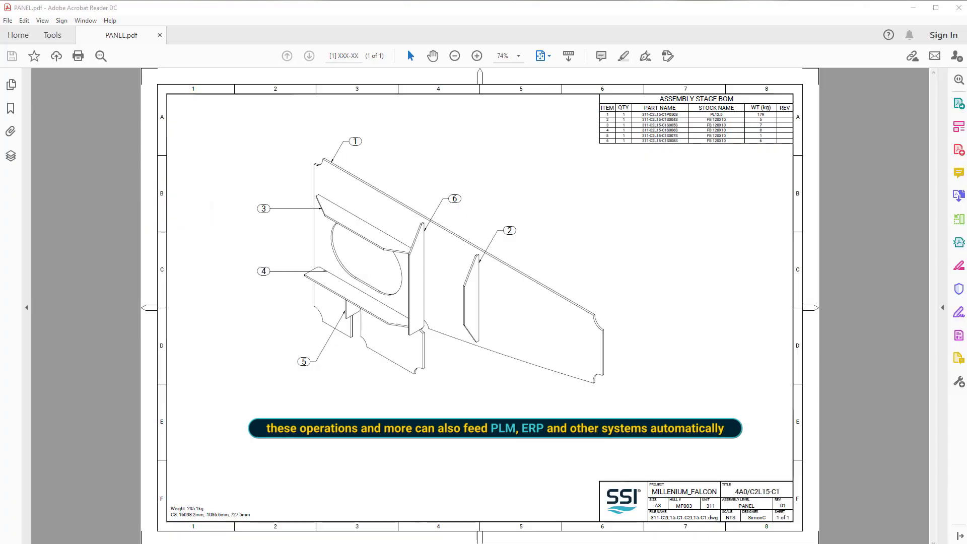